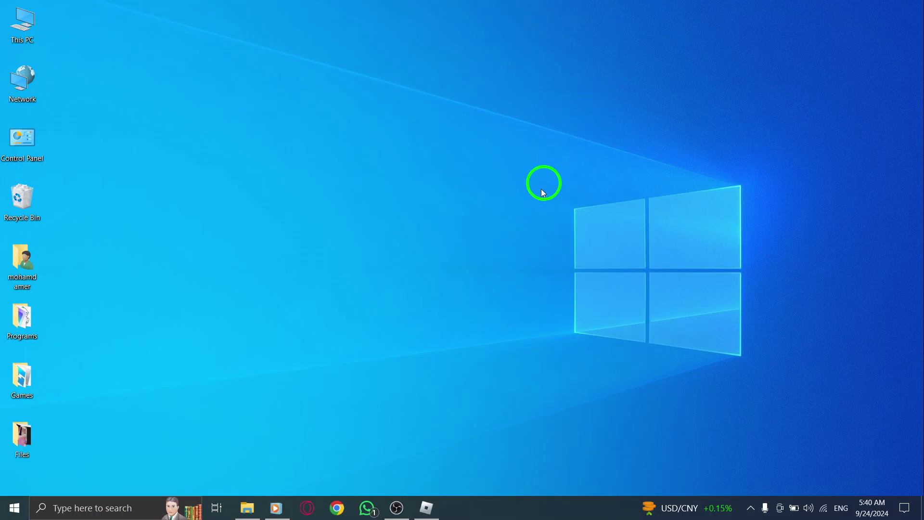
# Launch Roblox from the taskbar and go to the More page
pyautogui.click(426, 507)
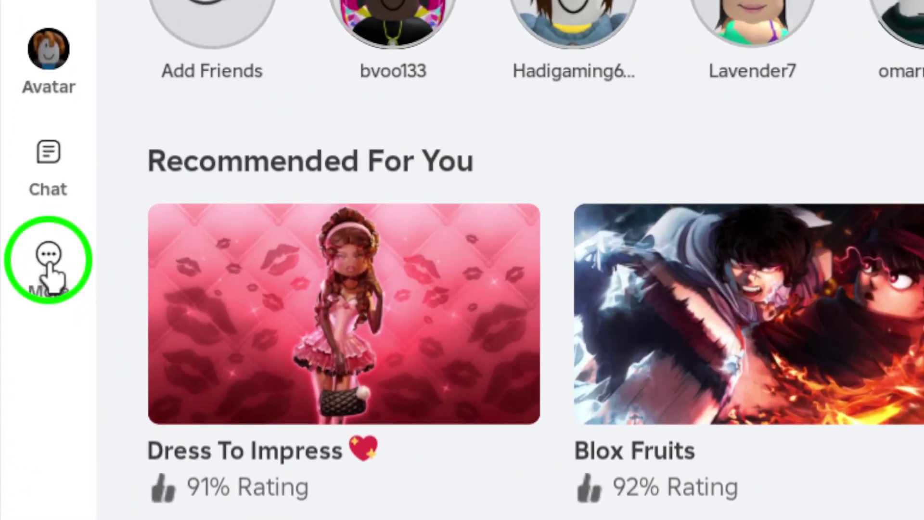
pyautogui.click(48, 260)
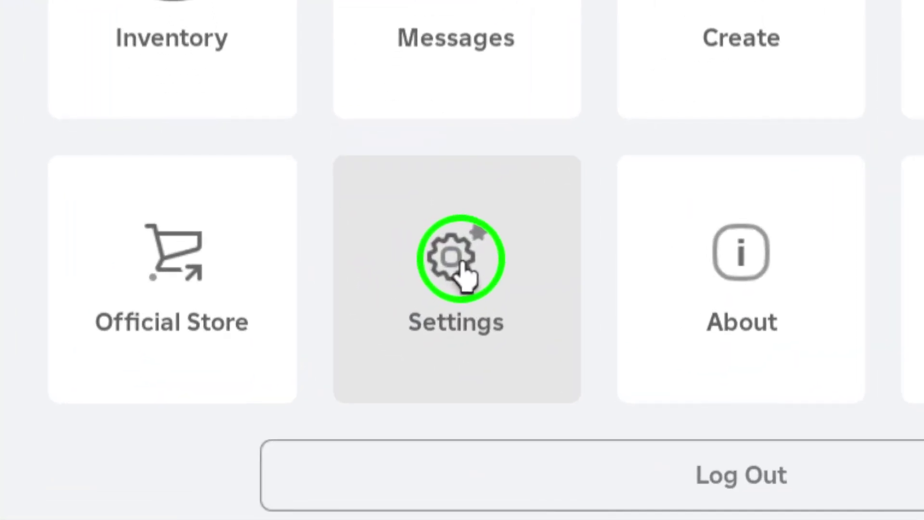
# Open Settings to the Security tab showing Where You're Logged In
pyautogui.click(462, 271)
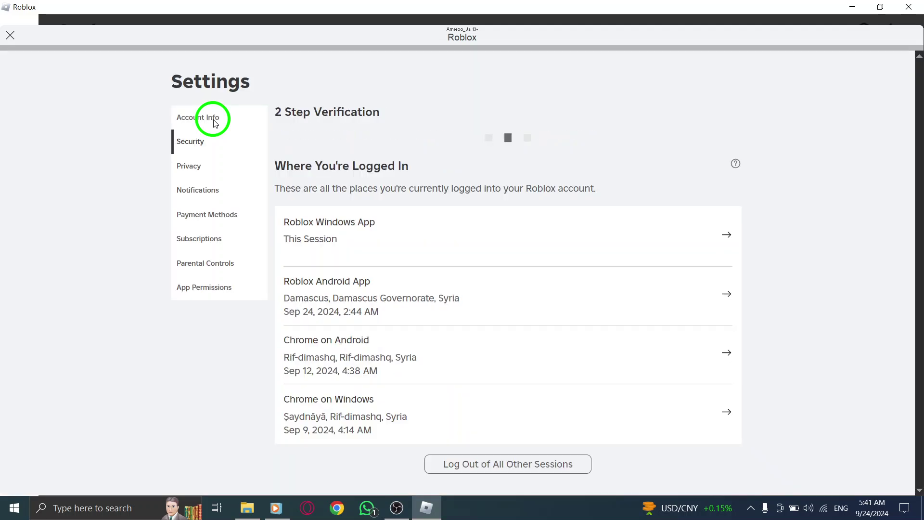
pyautogui.scroll(-5, 508, 206)
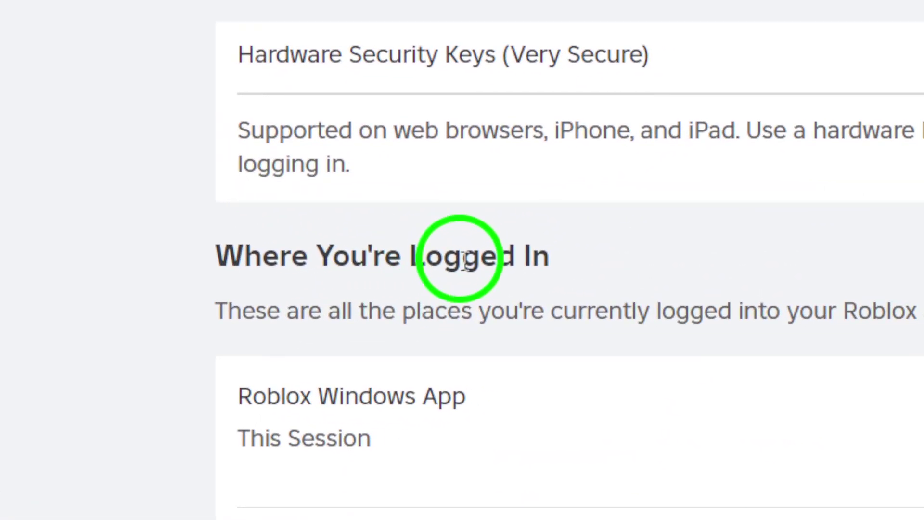
pyautogui.scroll(-3, 382, 327)
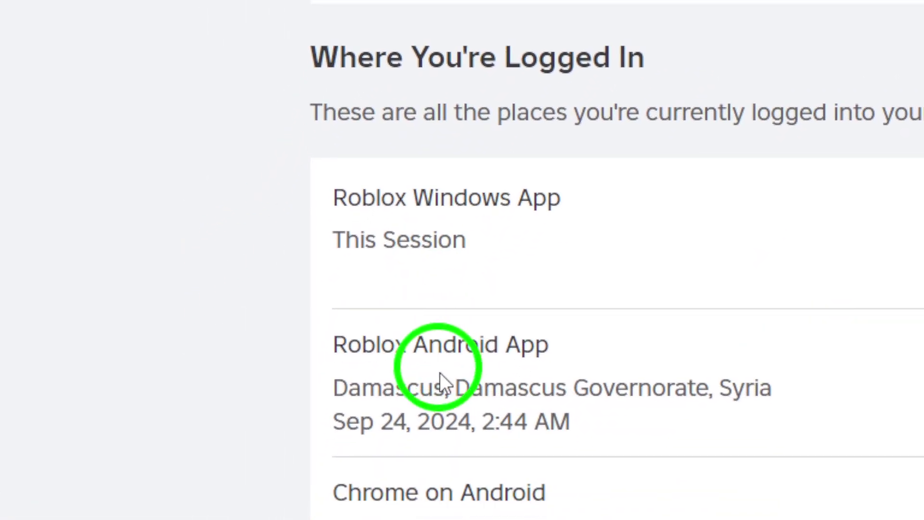
pyautogui.scroll(-3, 440, 373)
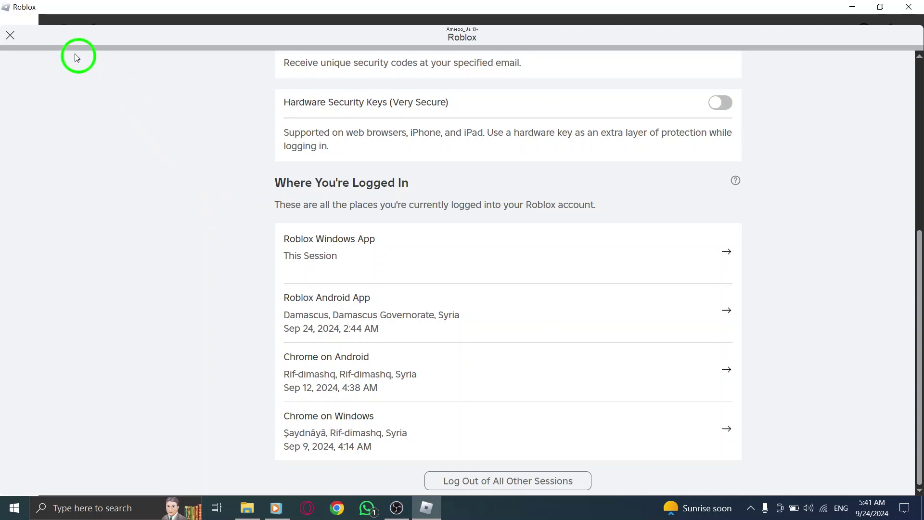
# Close Settings back to Home and minimize the Roblox window
pyautogui.click(10, 34)
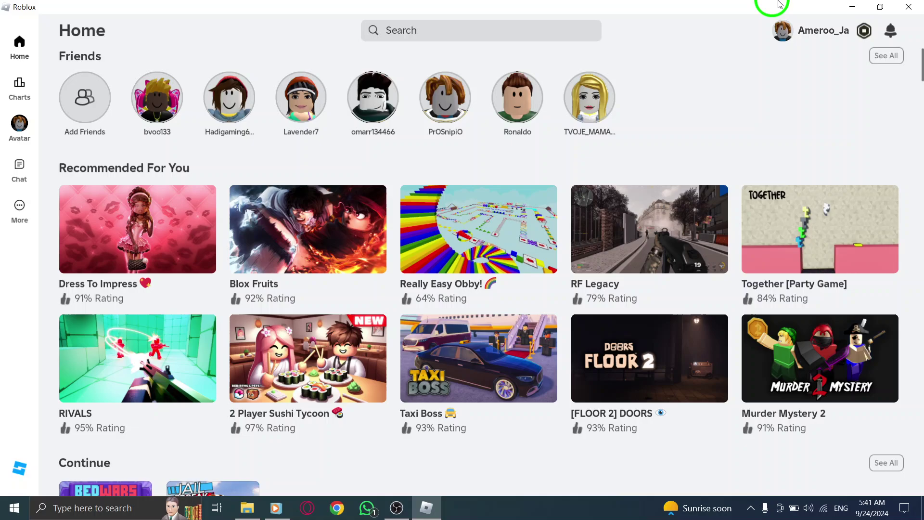
pyautogui.click(852, 7)
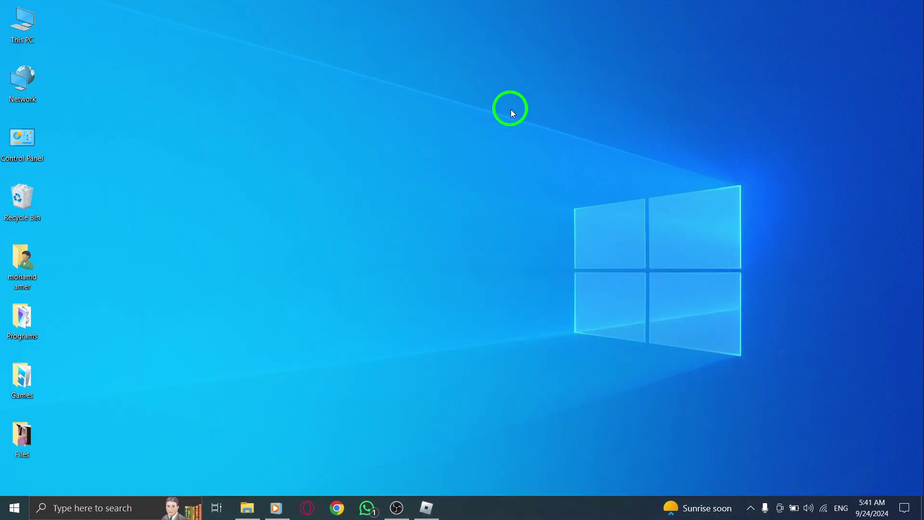